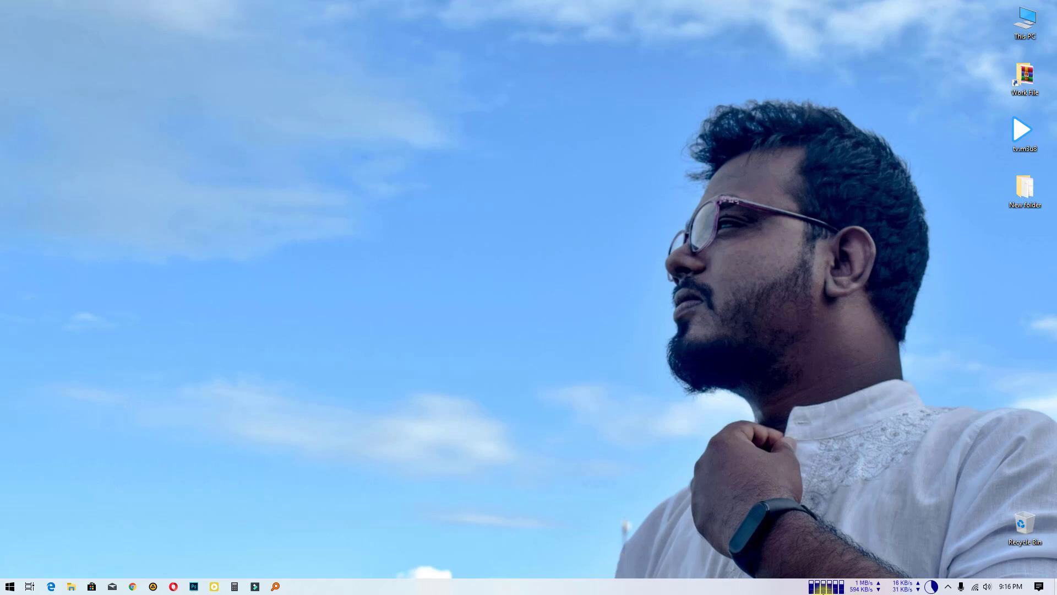
Step: Open Chrome and search the web for "windows 10 iso file download"
left_click(132, 587)
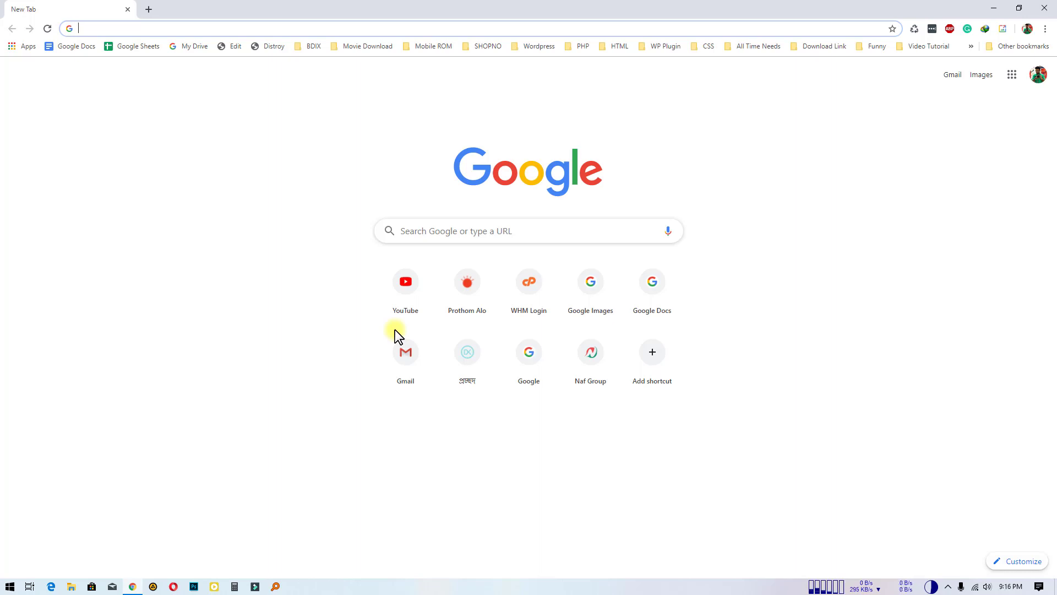
type("wimd")
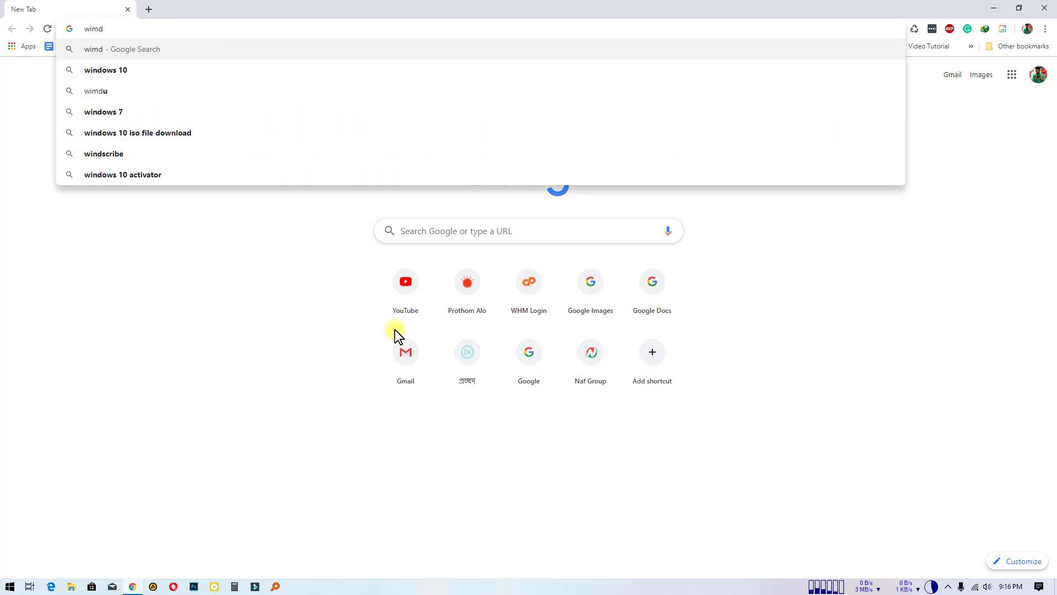
key("Down")
type("isp")
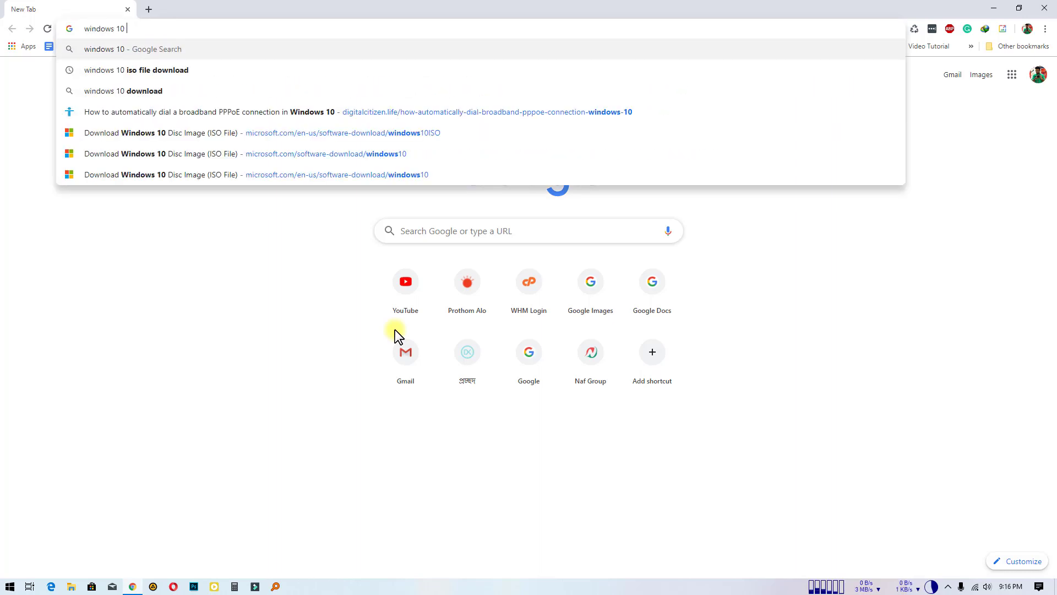
key("Down")
key("Return")
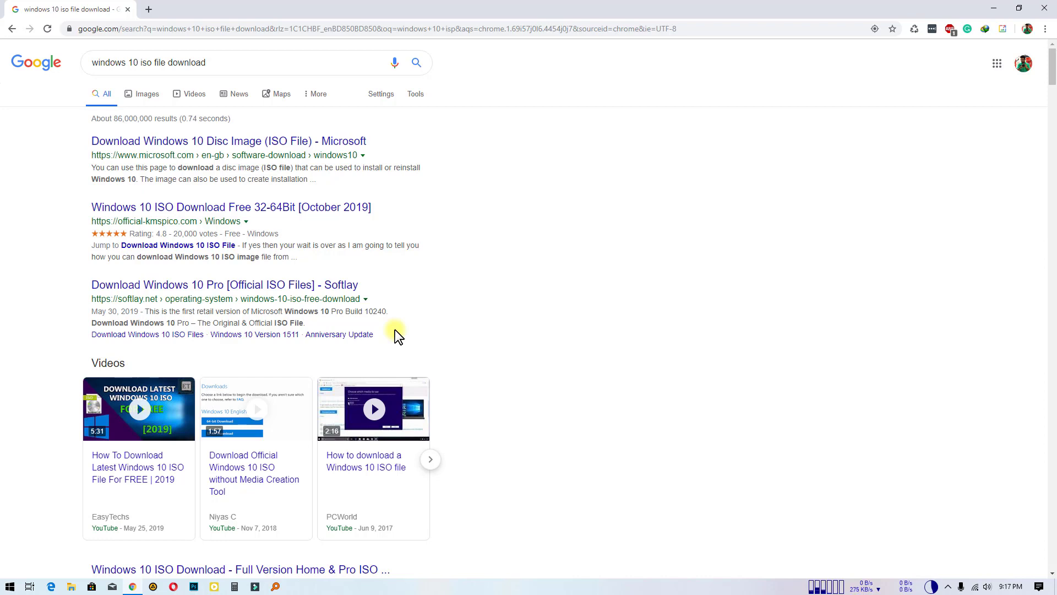
Step: Inspect the results page with the developer tools and emulate a Pixel 2 mobile device
right_click(678, 178)
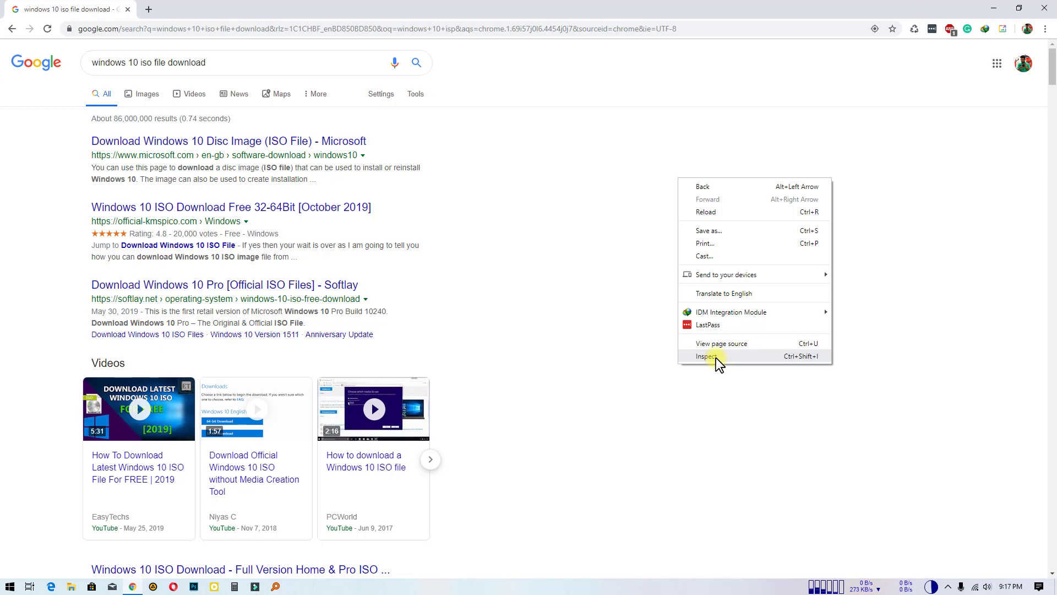
left_click(734, 358)
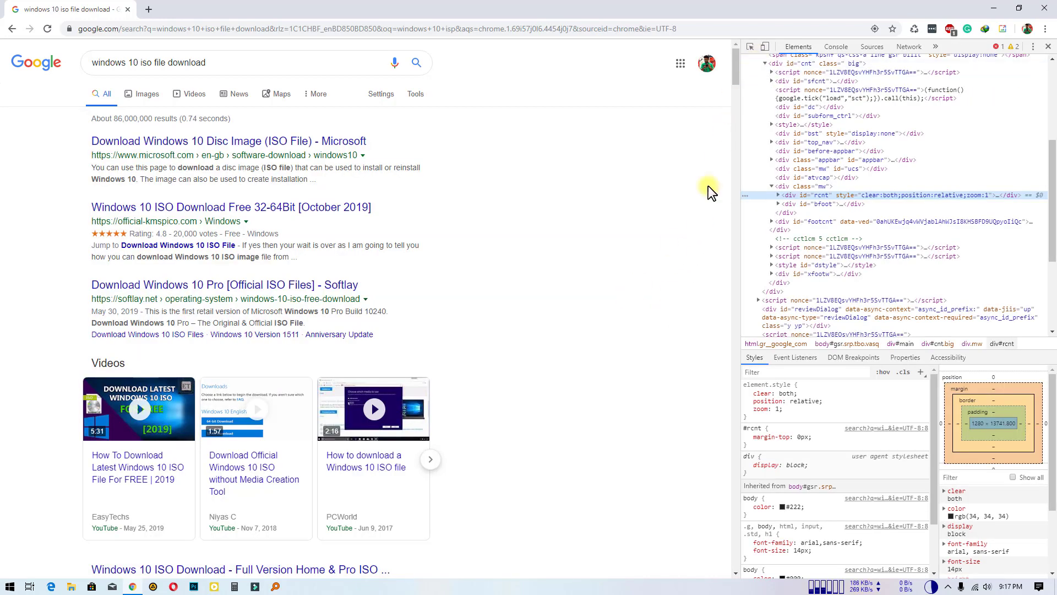
left_click(766, 47)
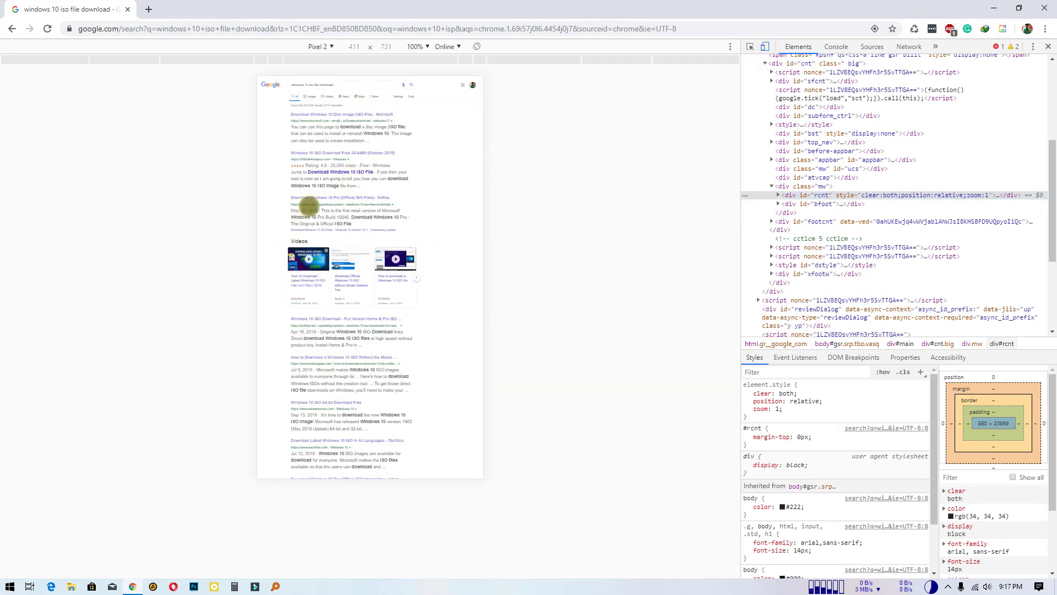
left_click(326, 48)
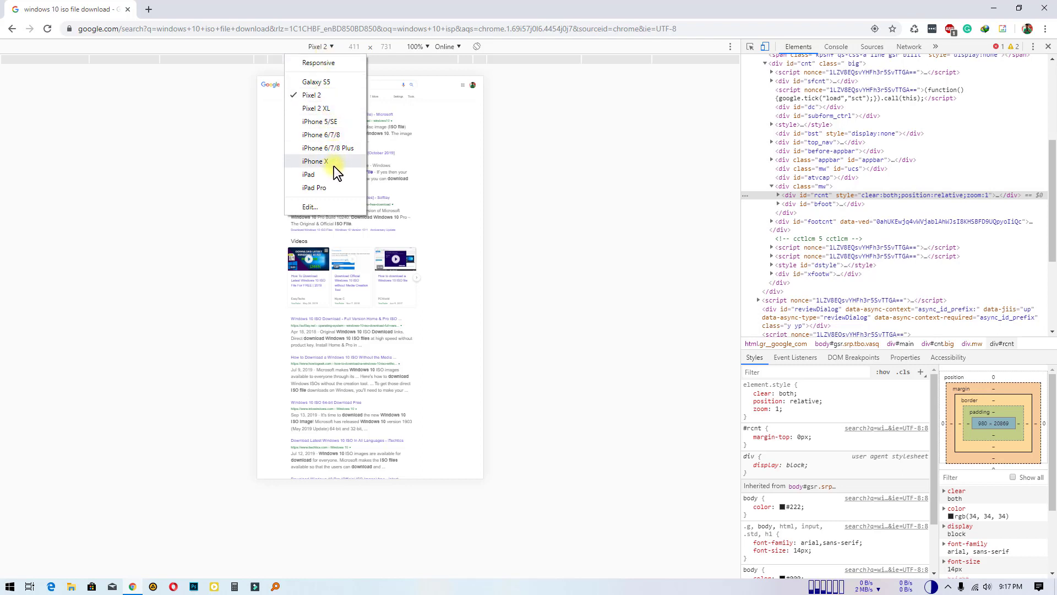
left_click(324, 95)
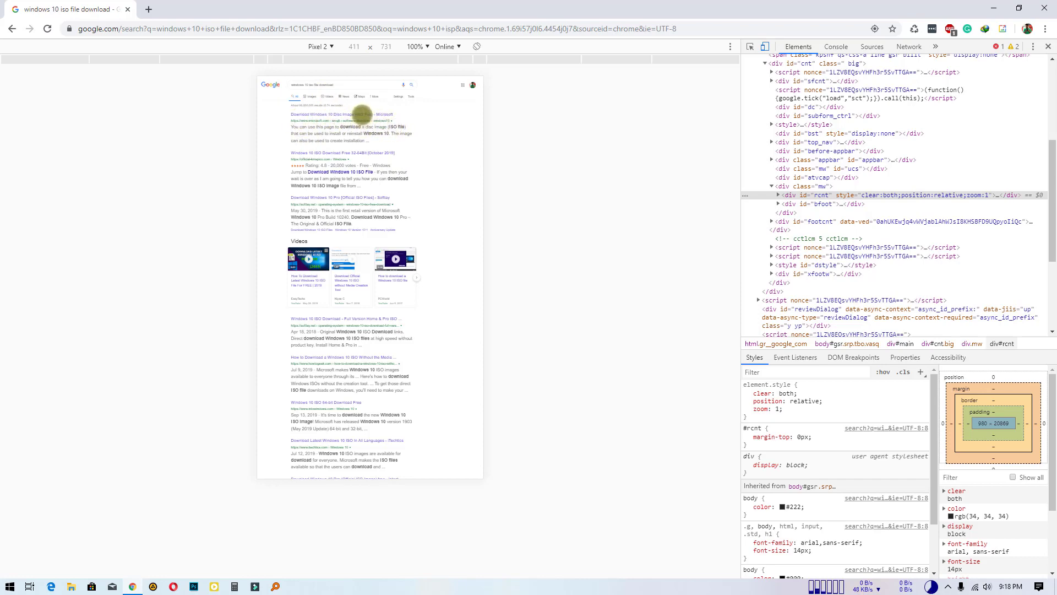
Step: Open Microsoft's Windows 10 Disc Image (ISO File) download result and confirm the Windows 10 May 2019 Update edition
left_click(361, 114)
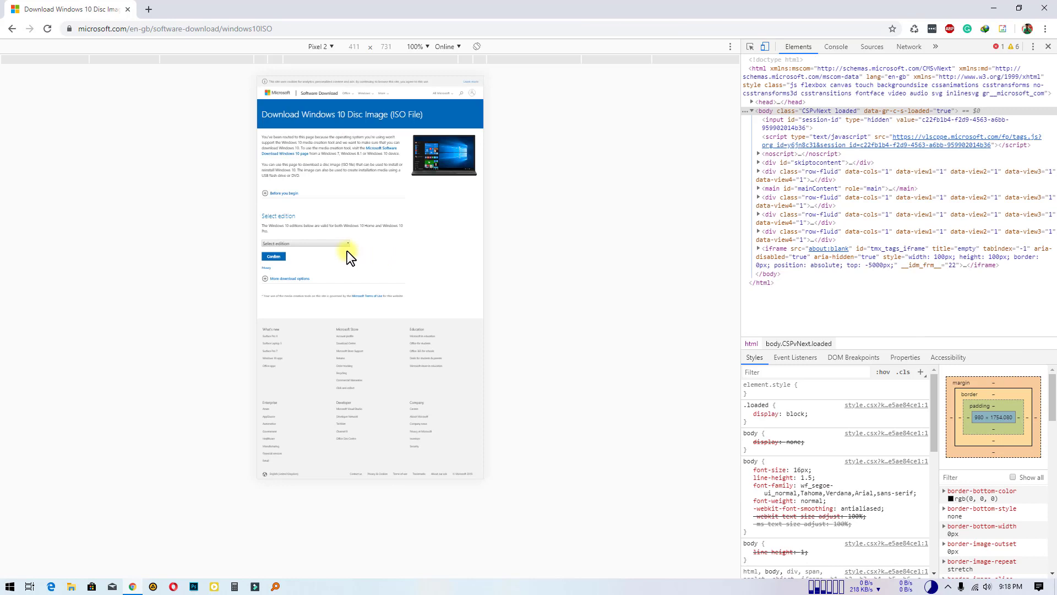
left_click(345, 245)
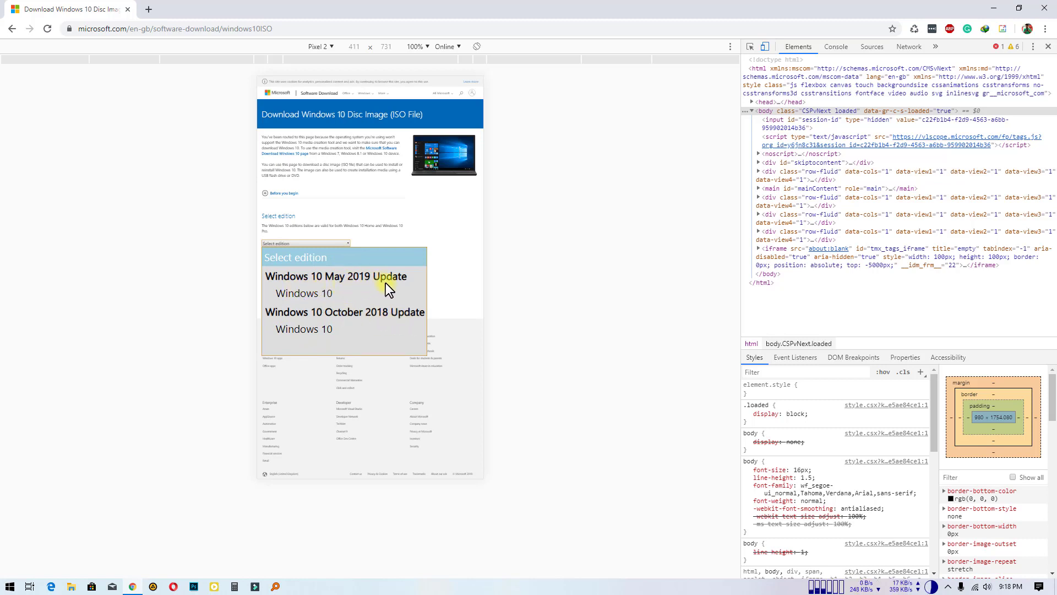
left_click(319, 293)
left_click(273, 257)
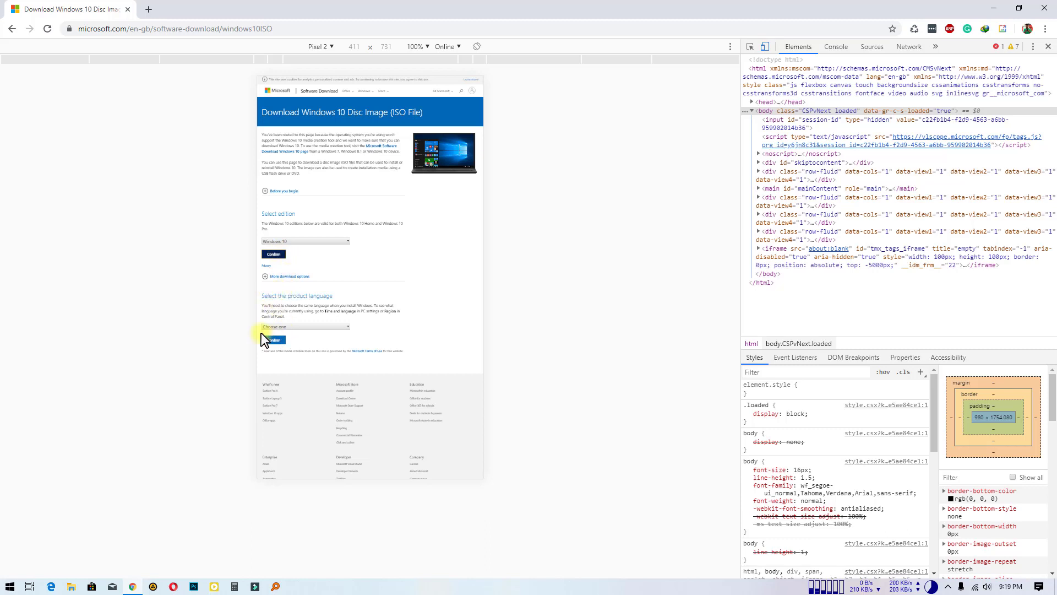
Step: Choose English as the product language for the Windows 10 download and confirm it
left_click(318, 326)
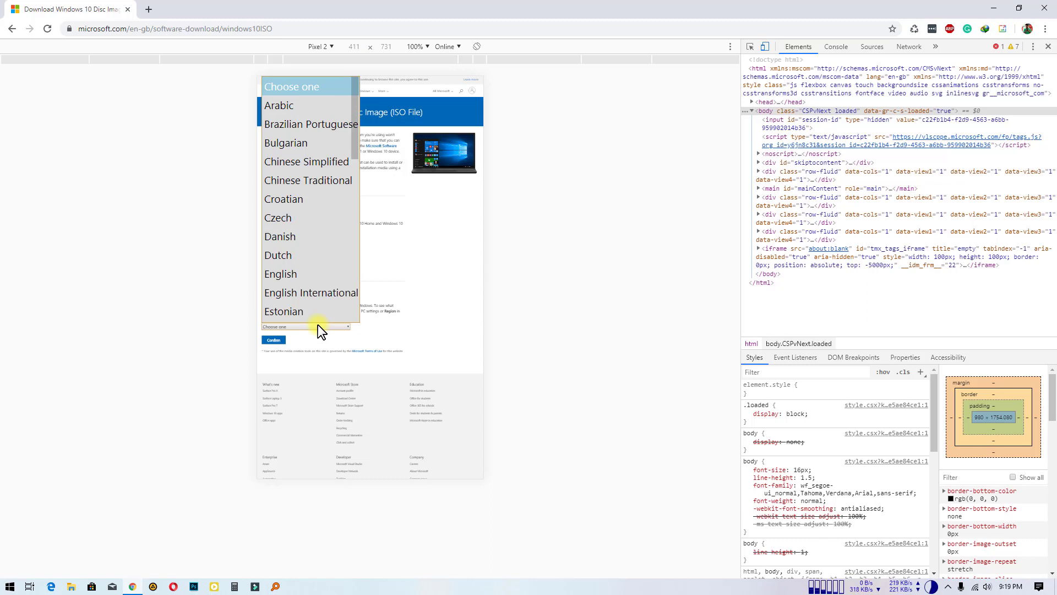
scroll(312, 252, "down", 7)
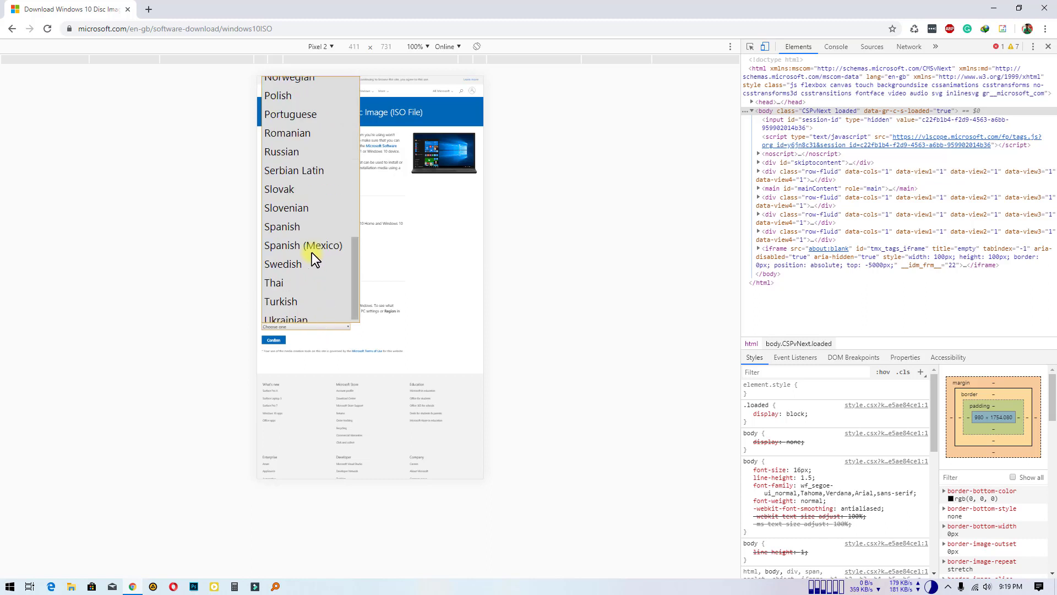
scroll(314, 262, "up", 8)
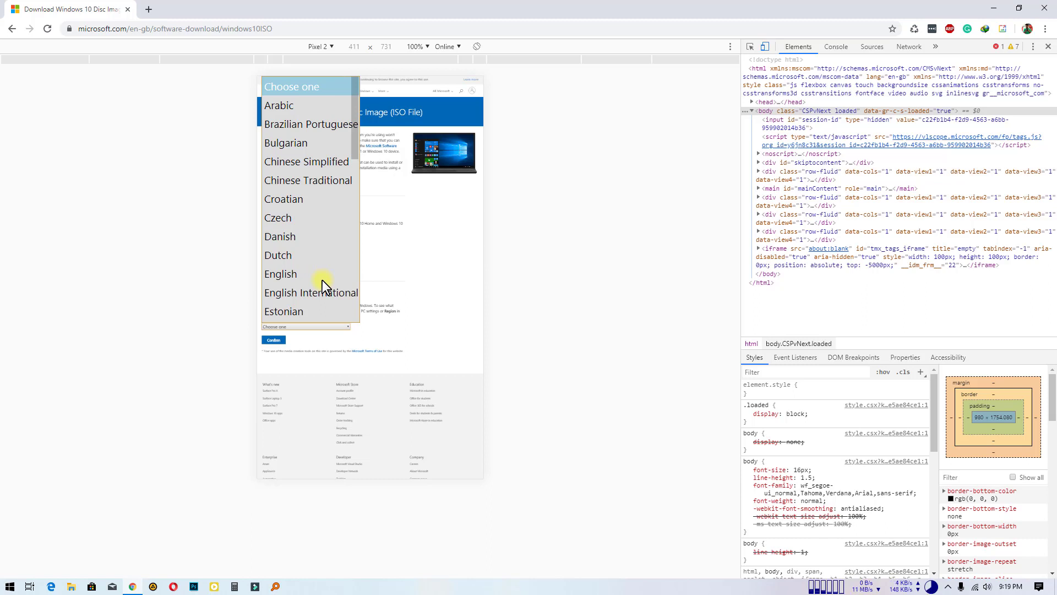
left_click(288, 273)
left_click(276, 339)
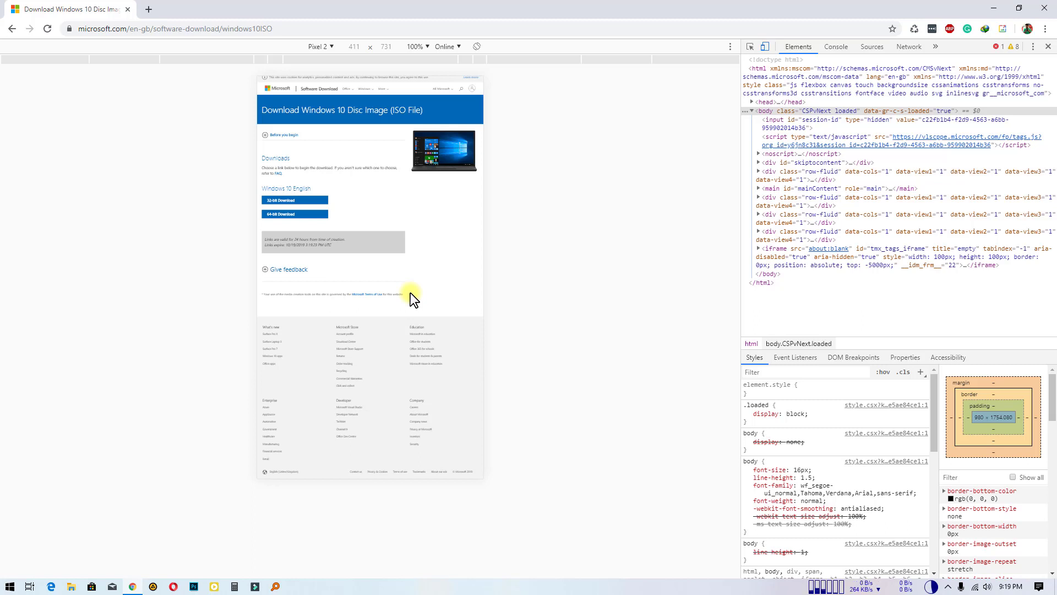
Step: Start the 64-bit Windows 10 English ISO download, then cancel the transfer and minimize the browser
left_click(303, 215)
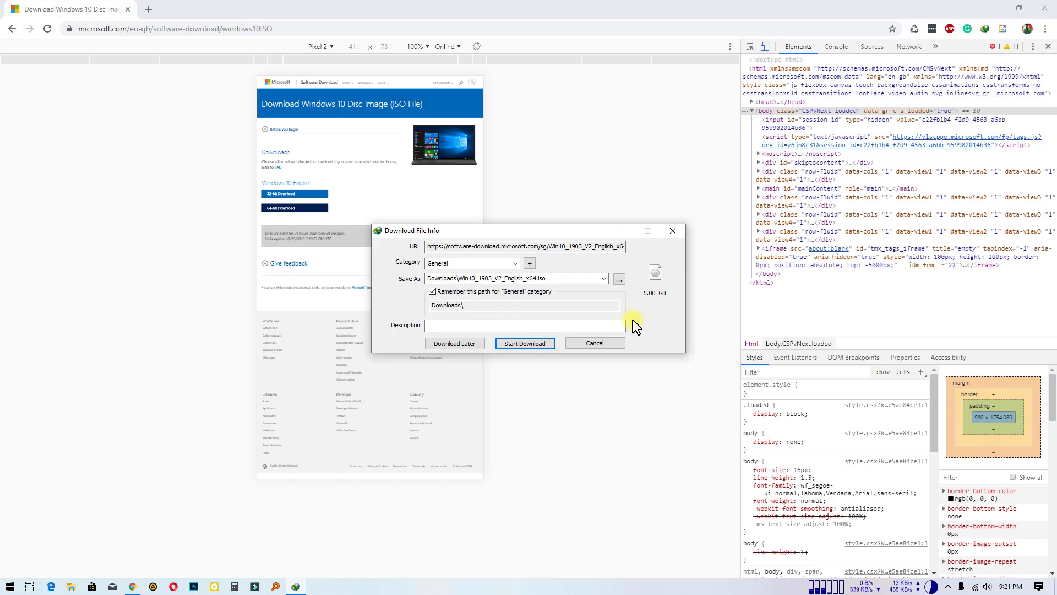
left_click(520, 342)
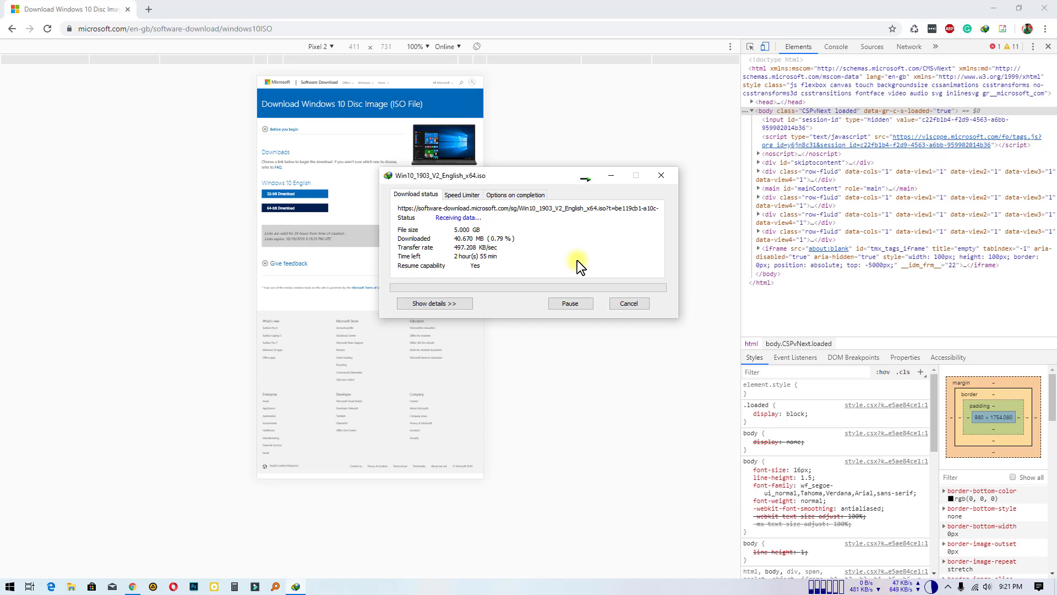
left_click(630, 304)
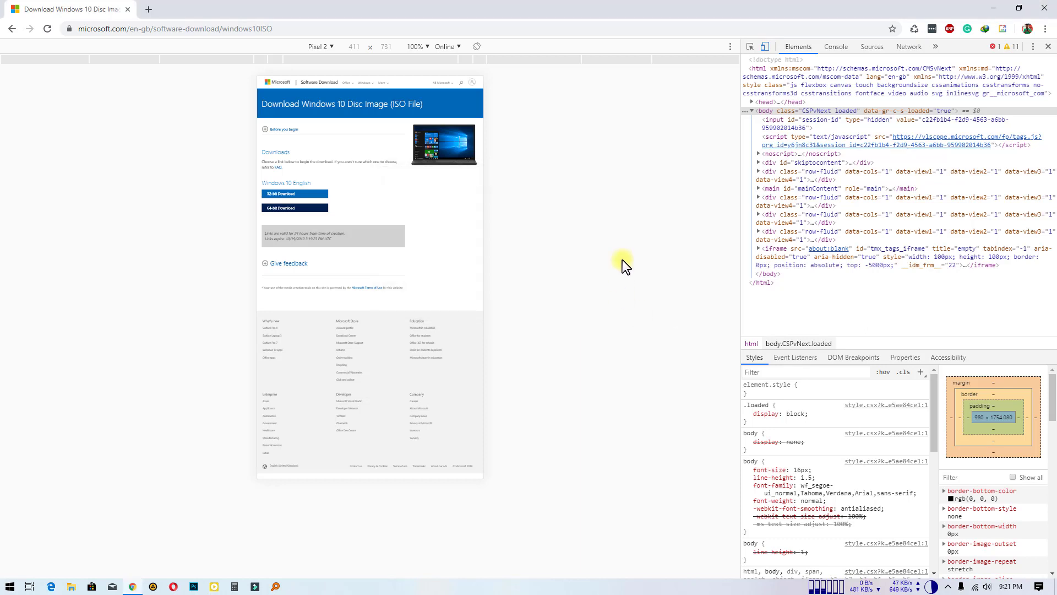
left_click(994, 9)
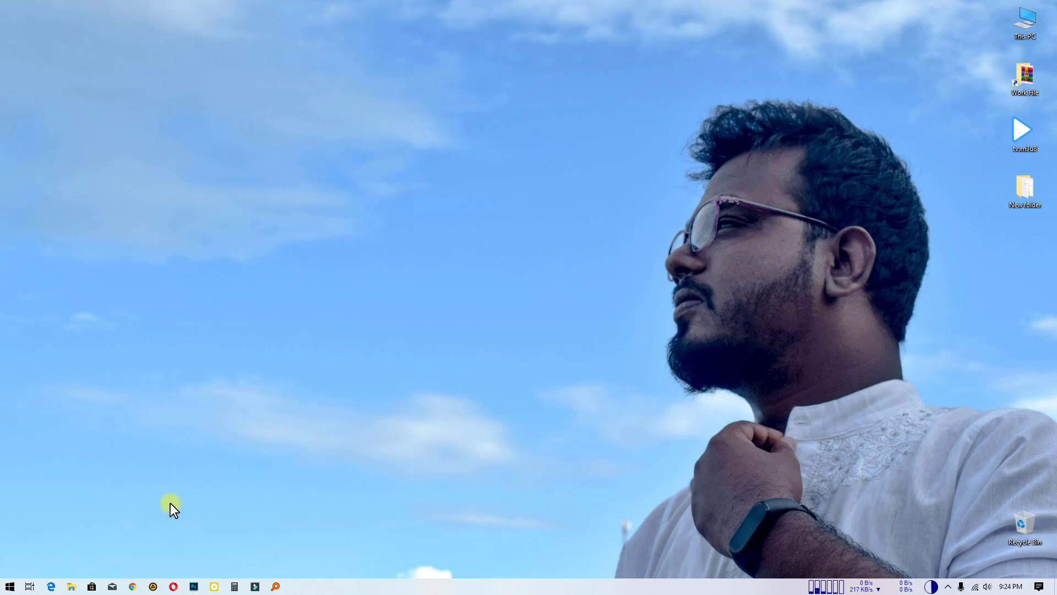
Step: Open a new Chrome window, search for "rufus windows boot" and open the official rufus.ie site
left_click(132, 586)
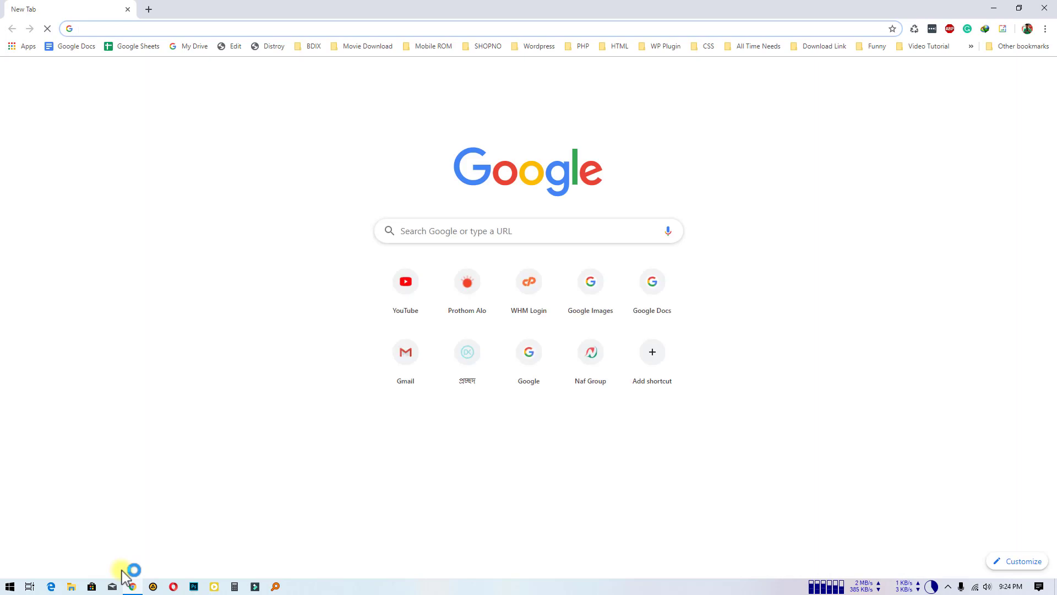
type("ru")
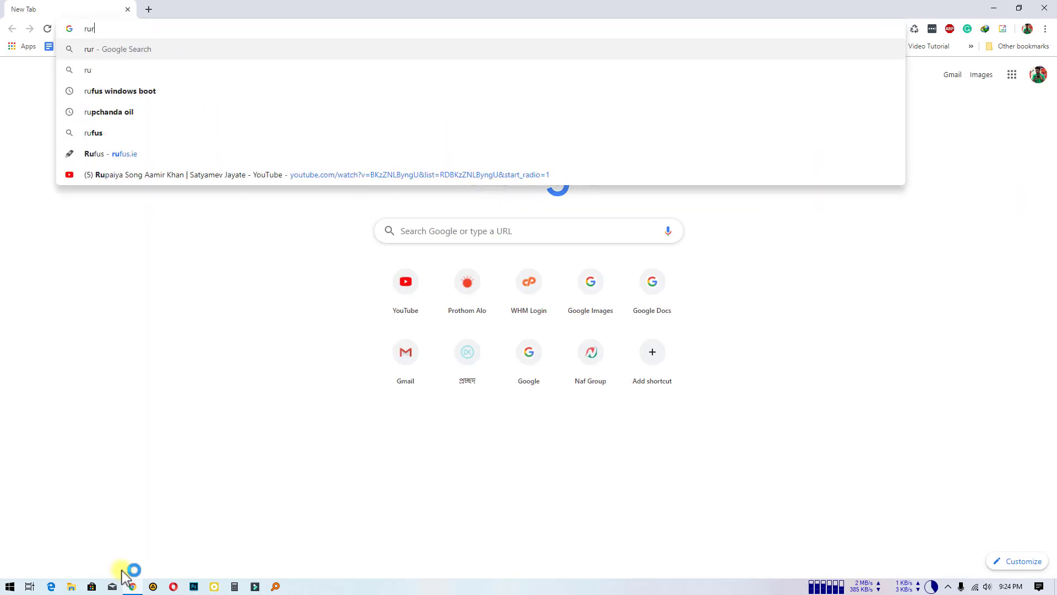
type("fus")
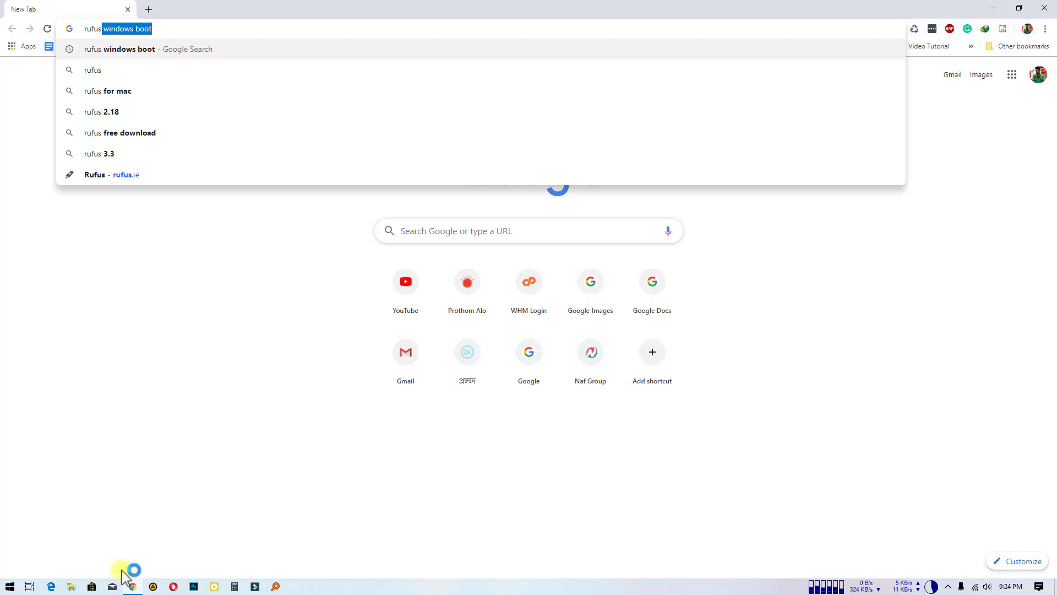
key("Return")
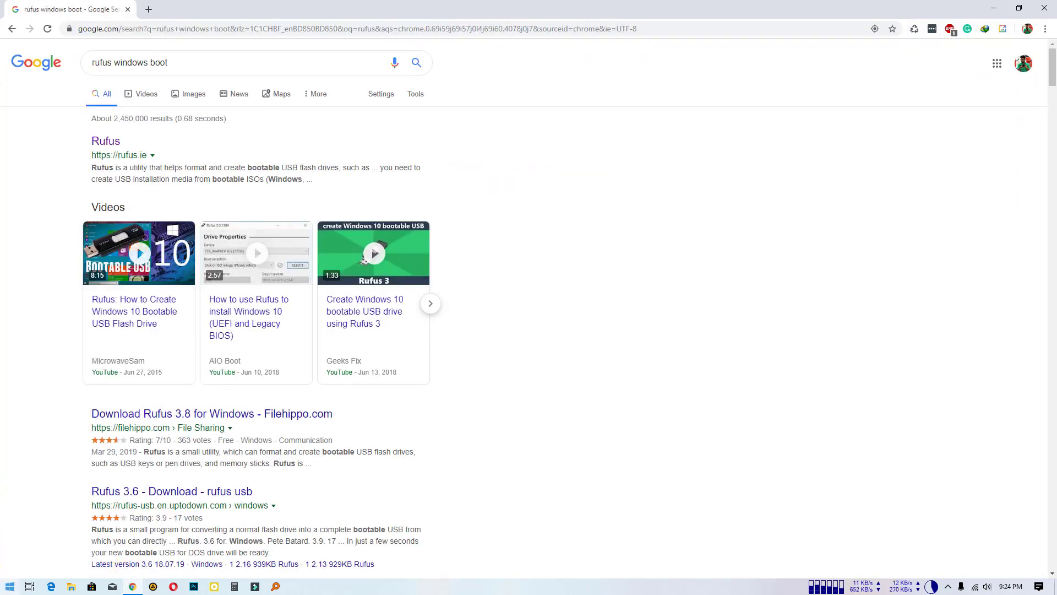
left_click(109, 149)
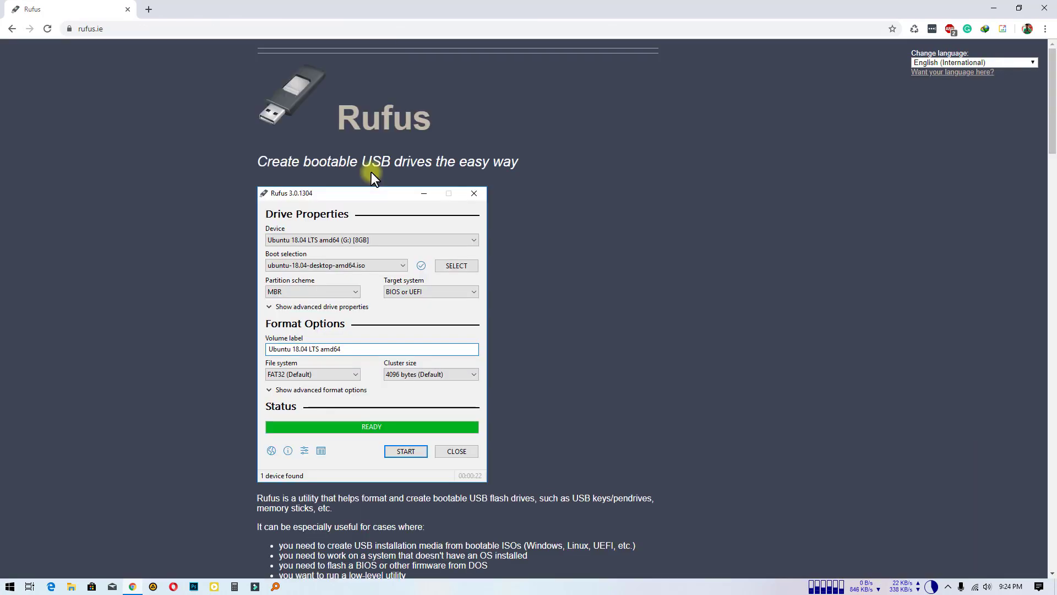
Step: Download Rufus 3.8 from the site's download section and launch it, with the browser minimized
scroll(526, 216, "down", 7)
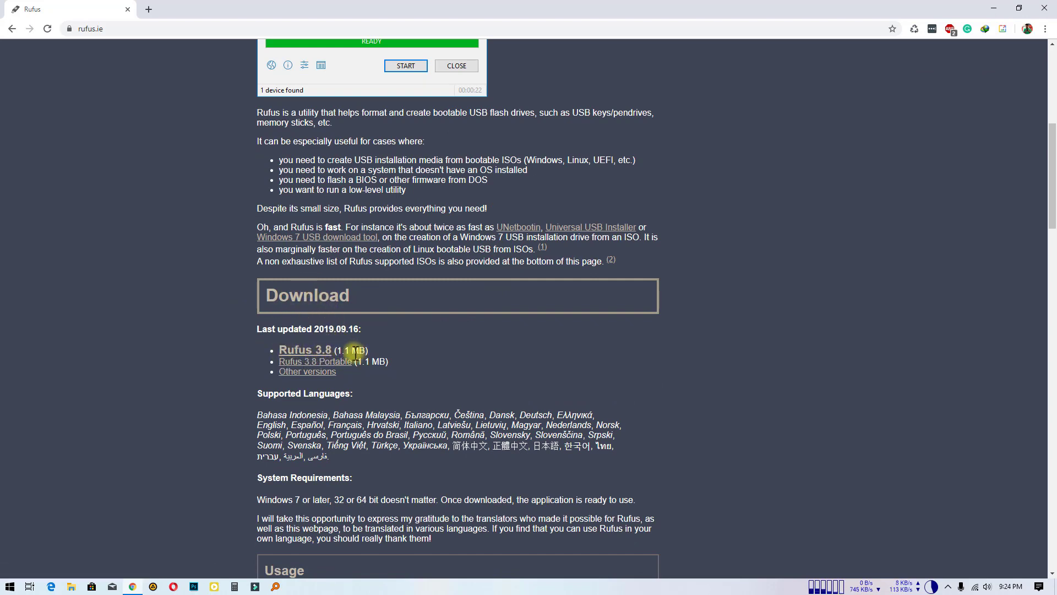
left_click(319, 351)
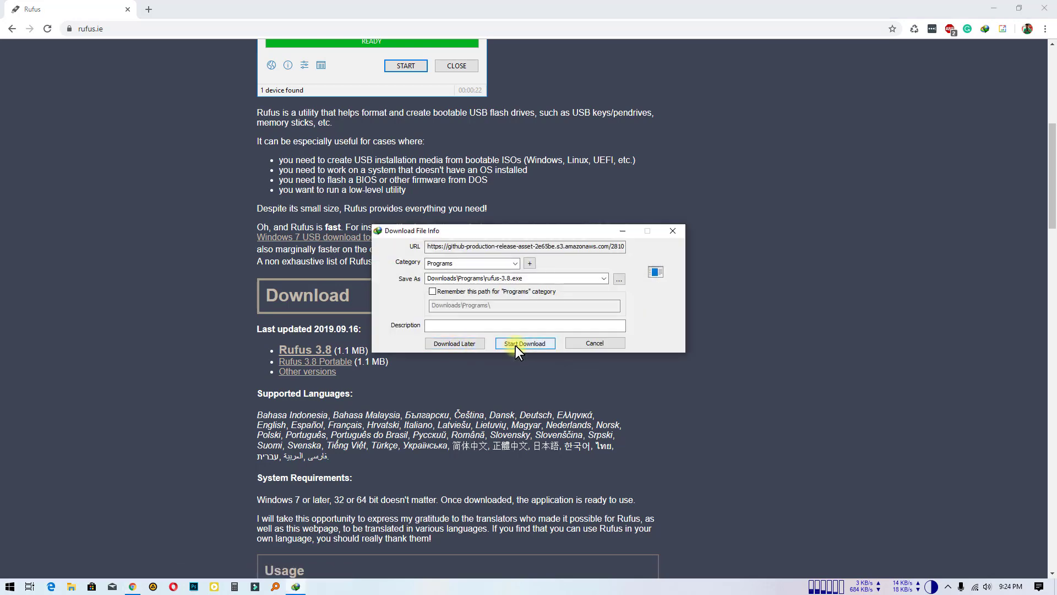
left_click(551, 359)
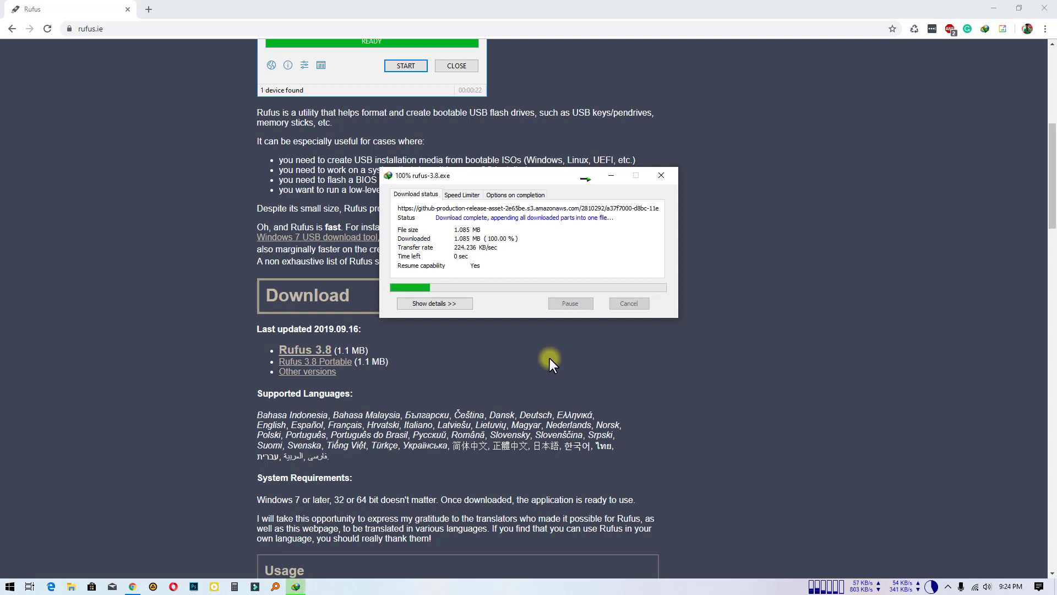
left_click(452, 329)
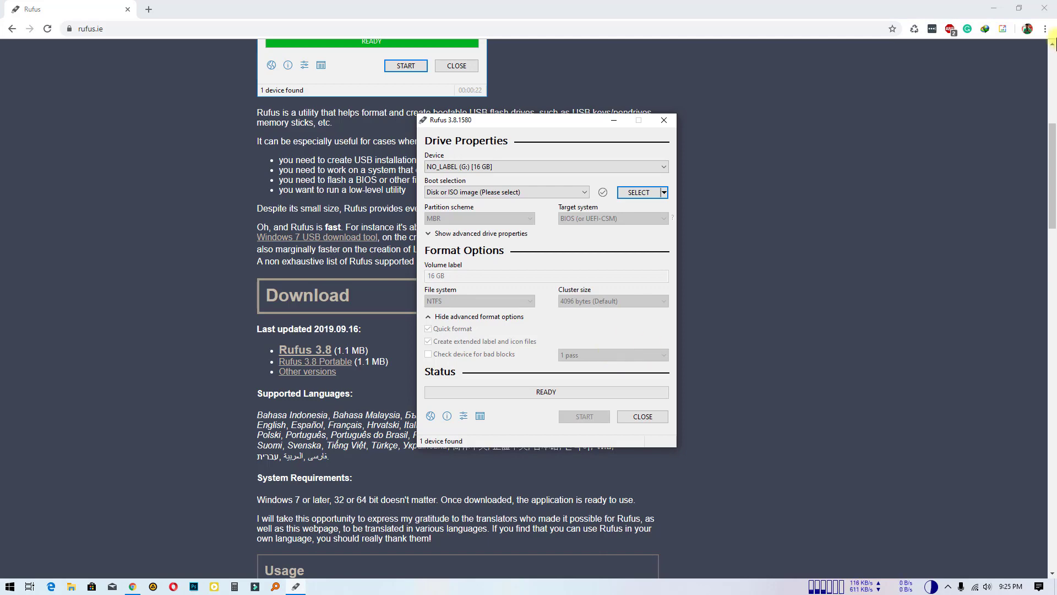
left_click(1008, 35)
left_click(994, 8)
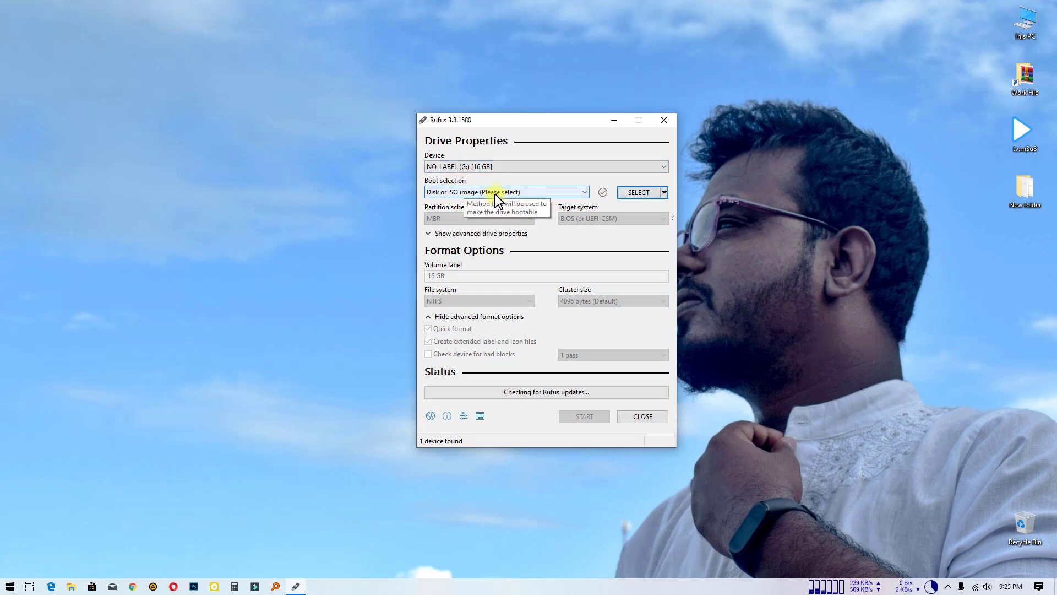
Step: Load Win10_1903_V1_English_x64.iso from the ISO\Windows File folder on drive D: as the boot image
left_click(630, 194)
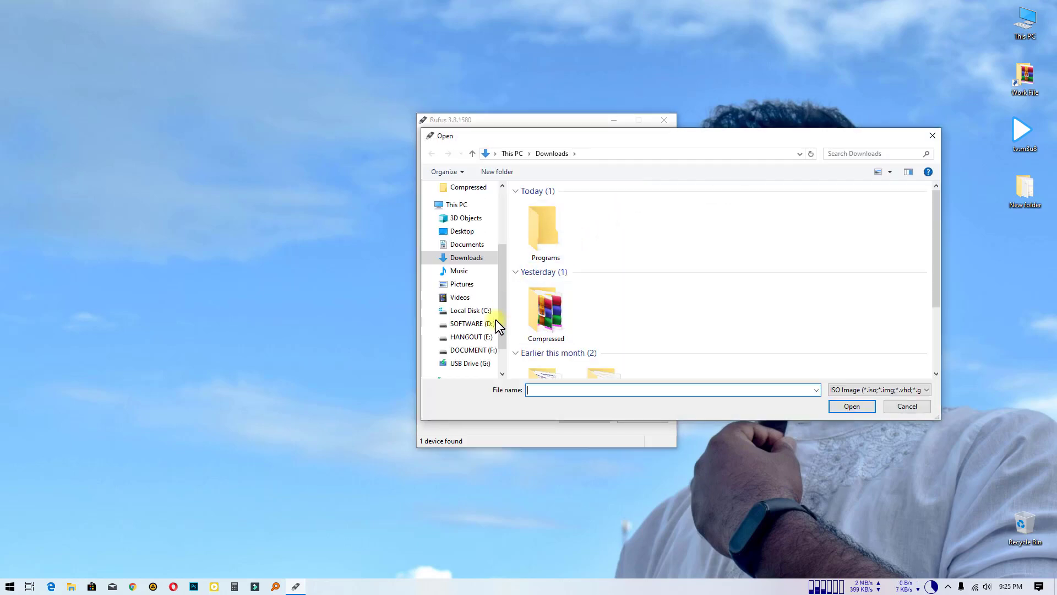
left_click(493, 323)
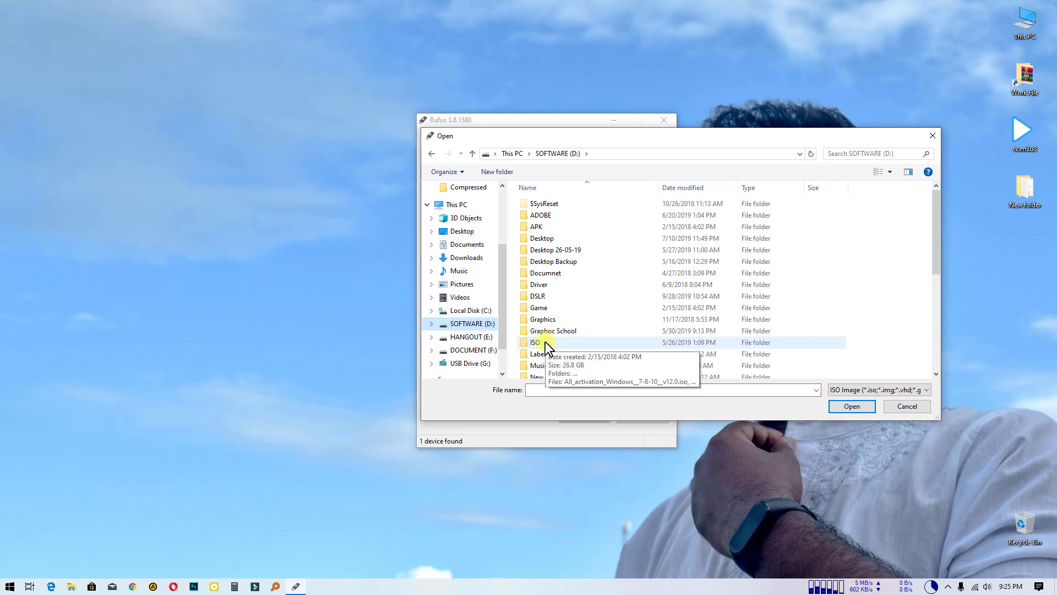
double_click(545, 341)
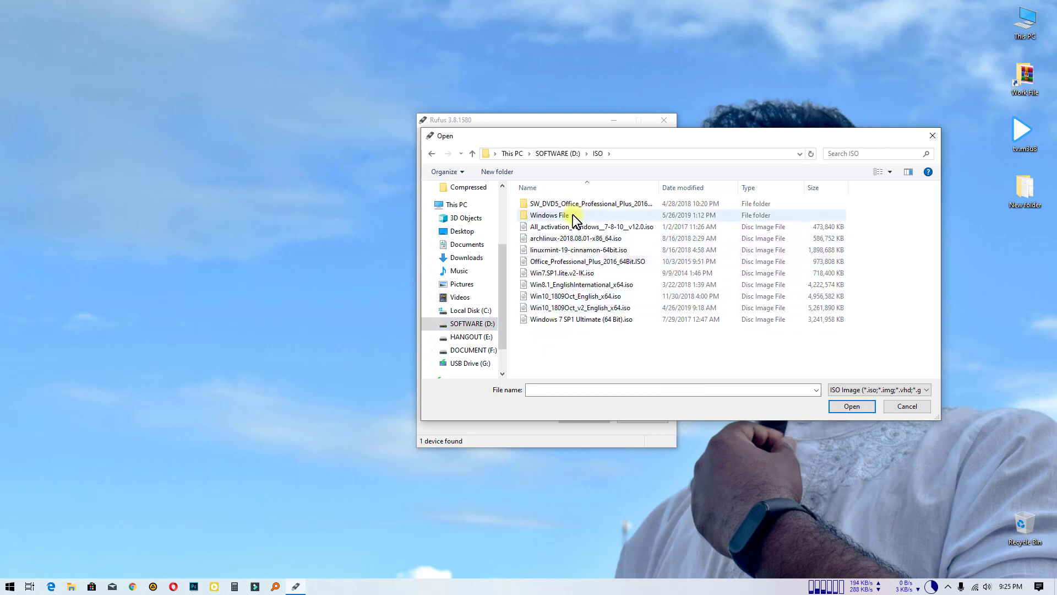
double_click(572, 215)
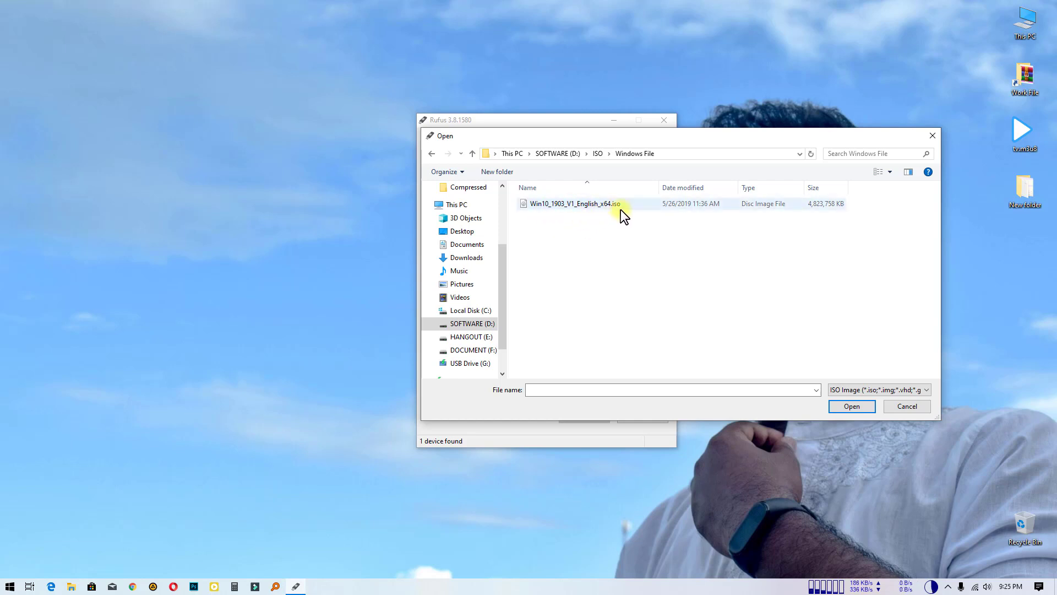
left_click(580, 205)
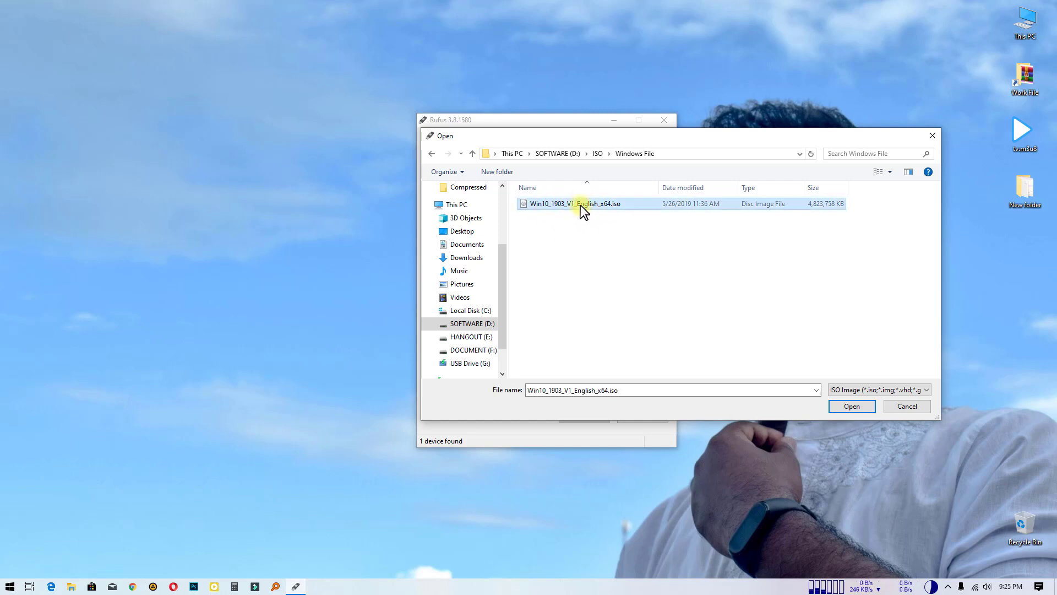
left_click(852, 406)
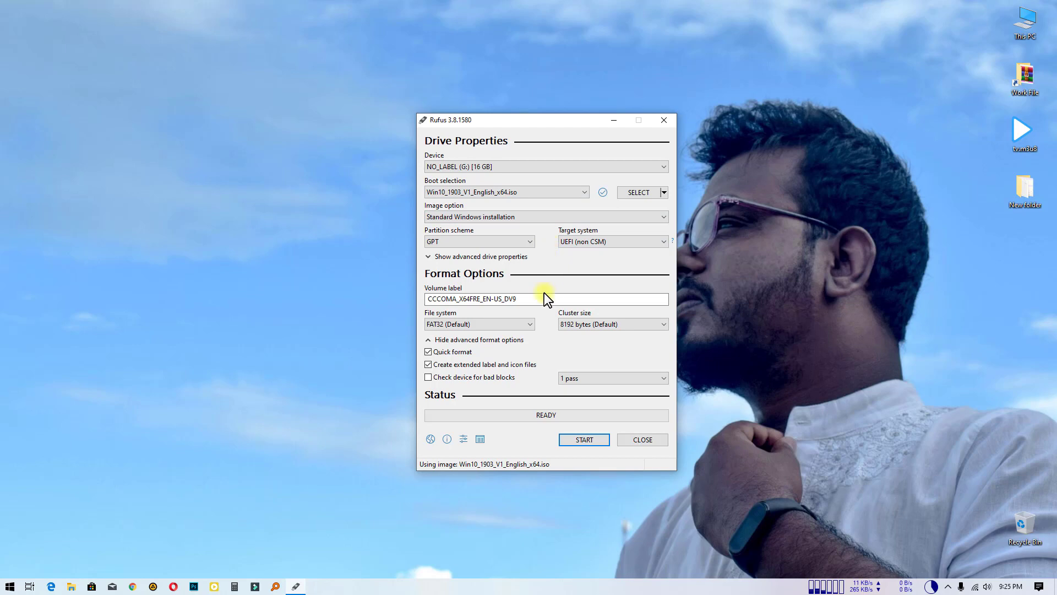
Step: Keep the 16 GB NO_LABEL (G:) drive as the target device, start writing the bootable drive and accept erasing all its data
left_click_drag(531, 299, 413, 299)
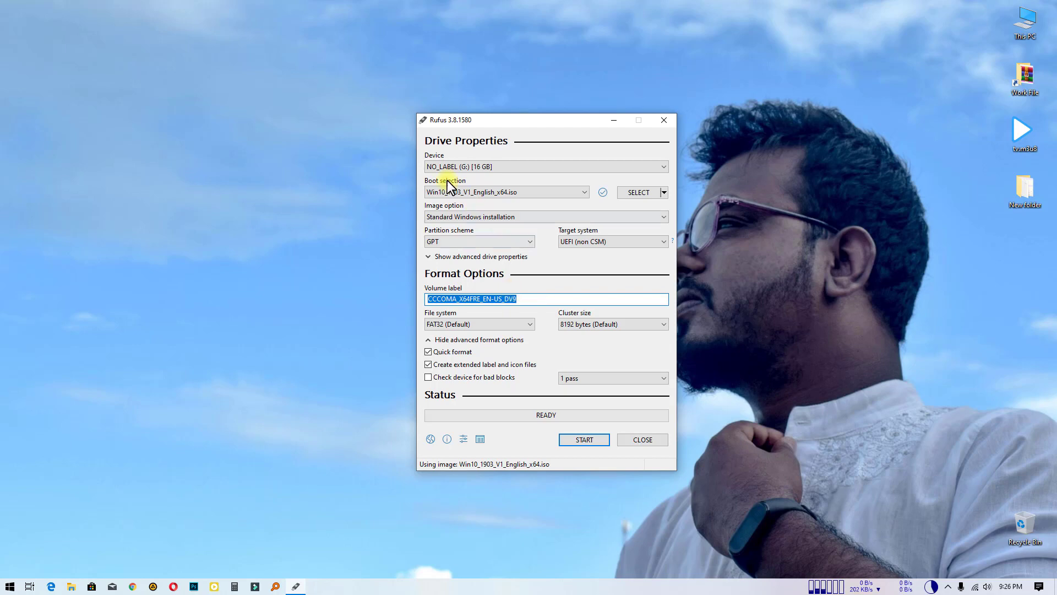
left_click(467, 166)
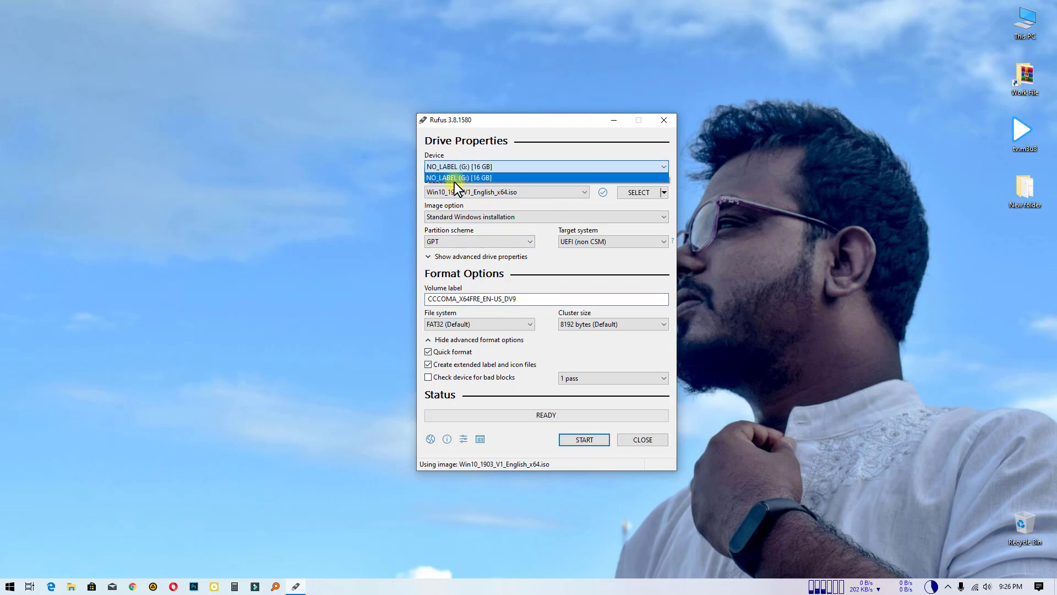
left_click(494, 172)
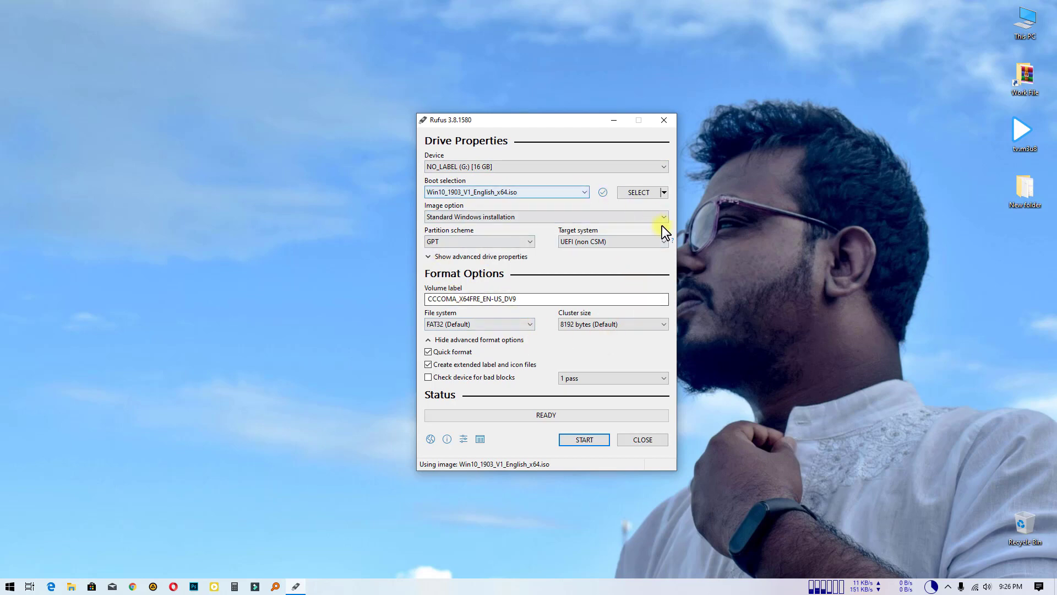
left_click(586, 440)
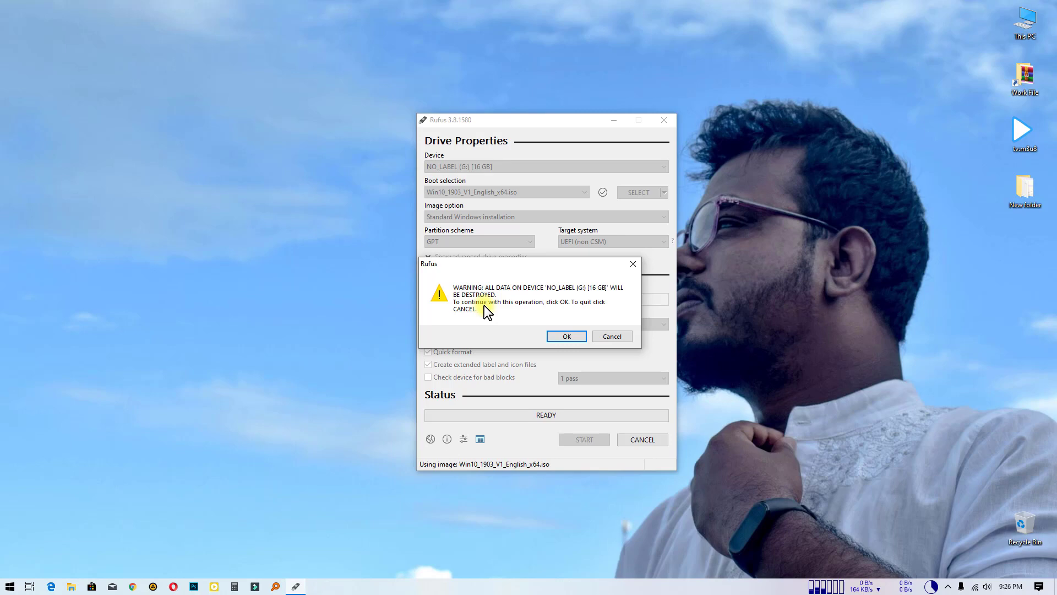
left_click(571, 337)
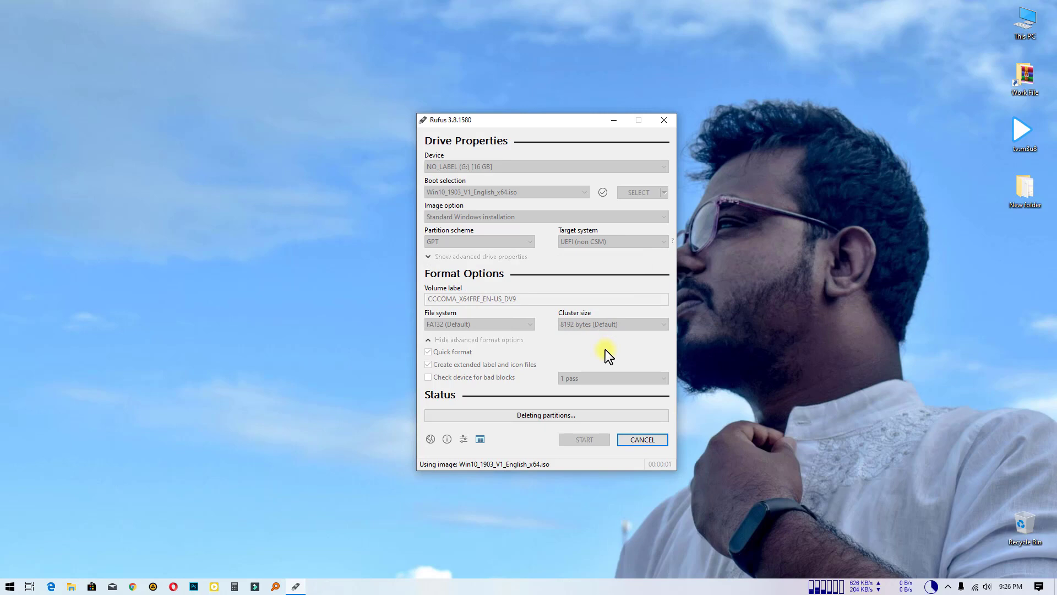